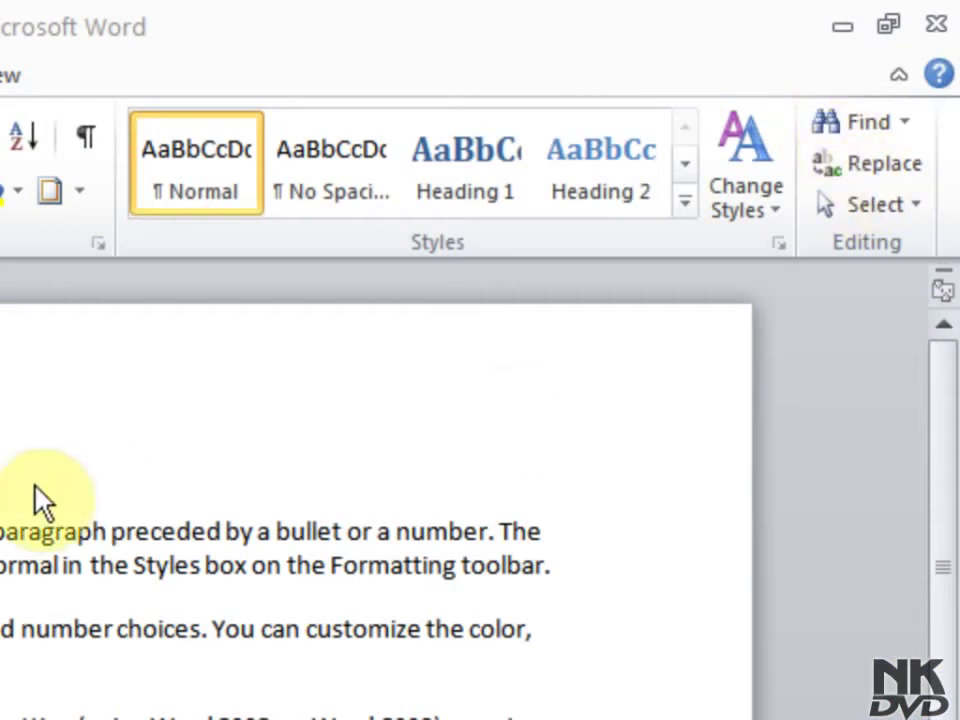
# Step: Open the Find and Replace dialog from the Replace command in the Home tab's Editing group
pyautogui.click(855, 165)
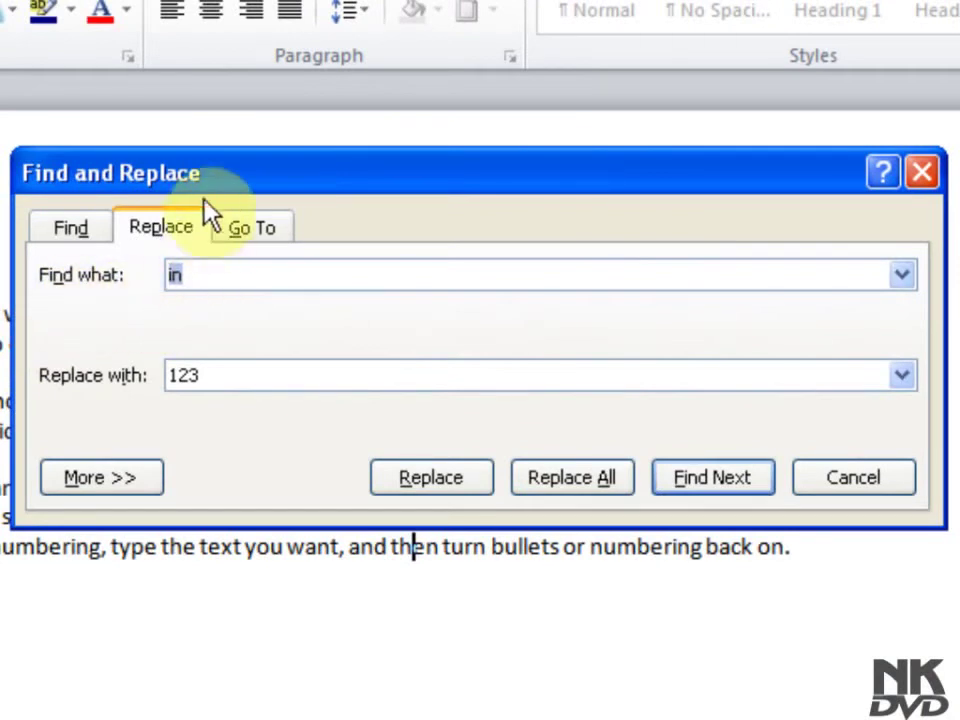
# Step: Drag the Find and Replace dialog down below the document paragraphs
pyautogui.moveTo(206, 172); pyautogui.dragTo(128, 625)
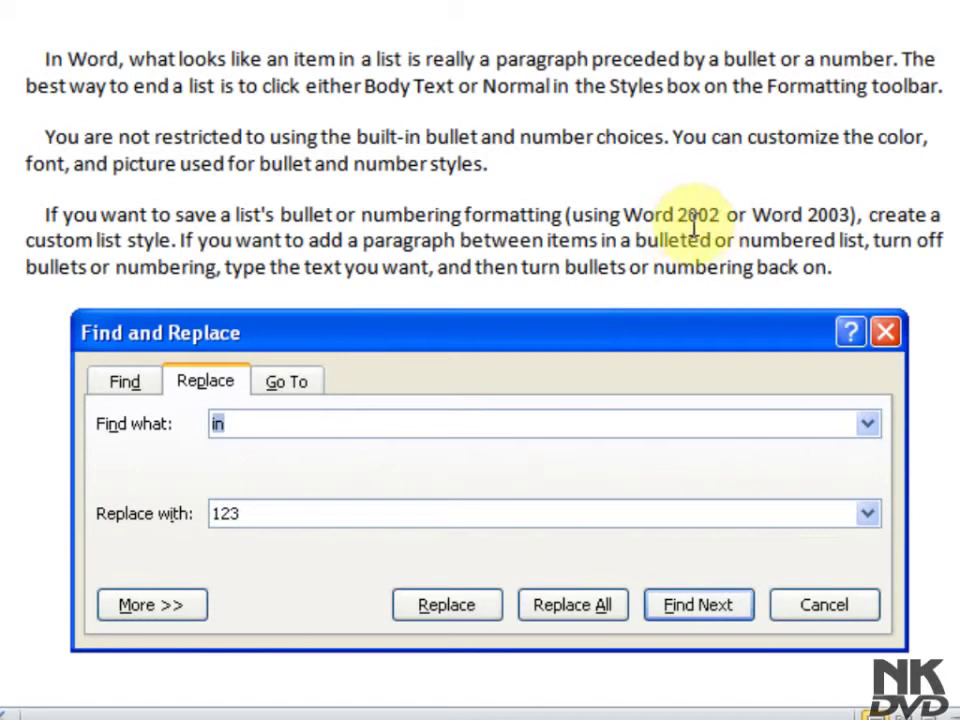
# Step: Replace 2002 with 2010 so 'Word 2002' reads 'Word 2010', then dismiss the message
pyautogui.click(253, 422)
pyautogui.press('BackSpace')
pyautogui.press('BackSpace')
pyautogui.write('2')
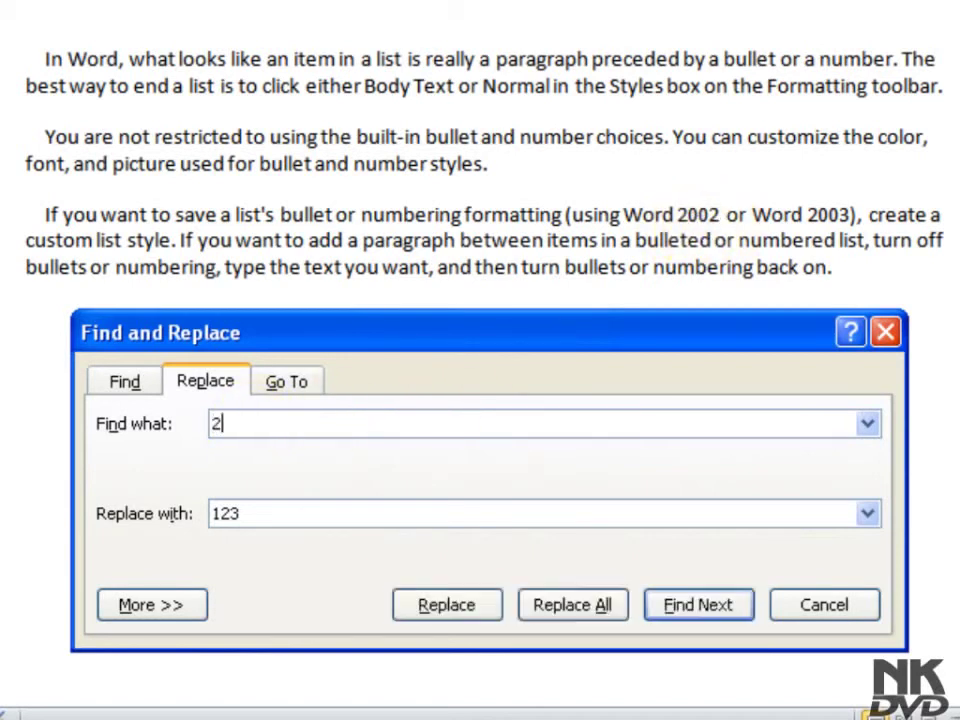
pyautogui.write('002')
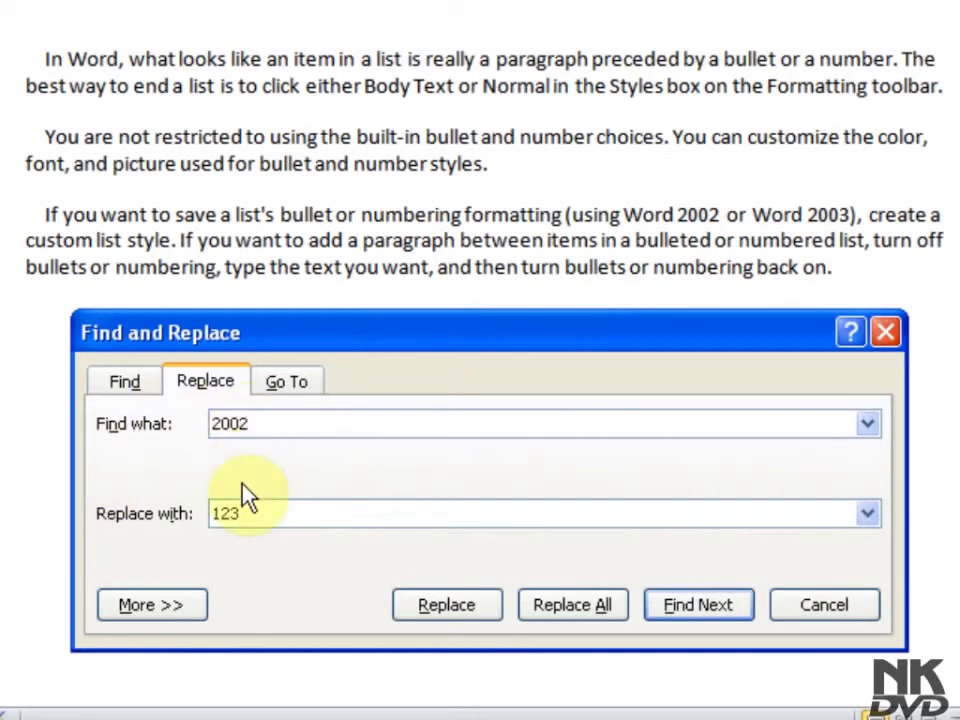
pyautogui.click(245, 513)
pyautogui.moveTo(245, 513); pyautogui.dragTo(189, 516)
pyautogui.write('2')
pyautogui.write('010')
pyautogui.click(443, 612)
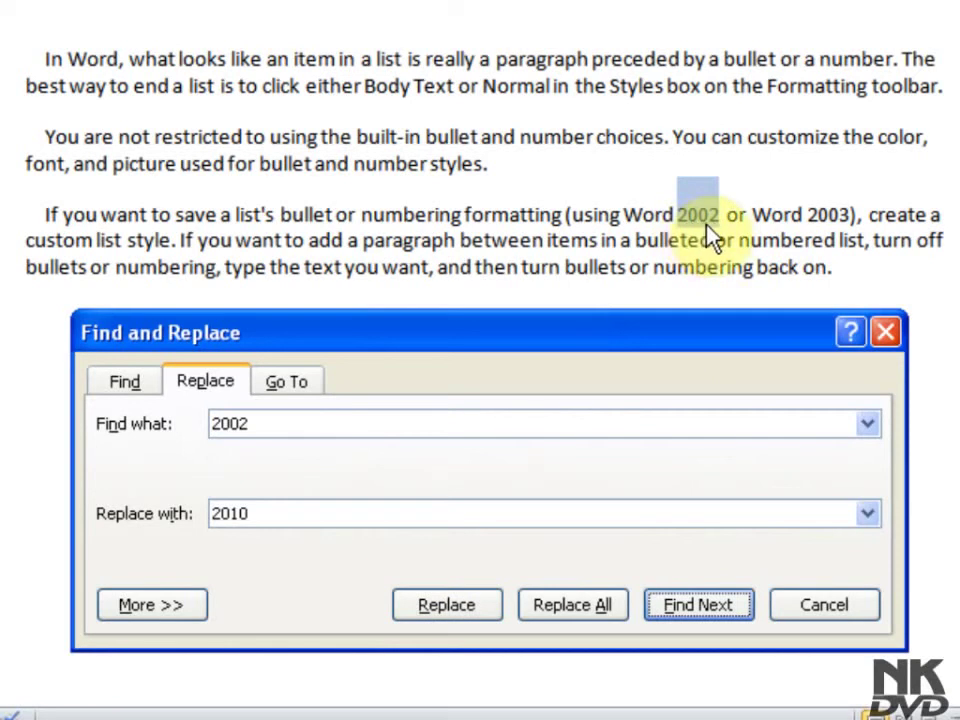
pyautogui.click(453, 613)
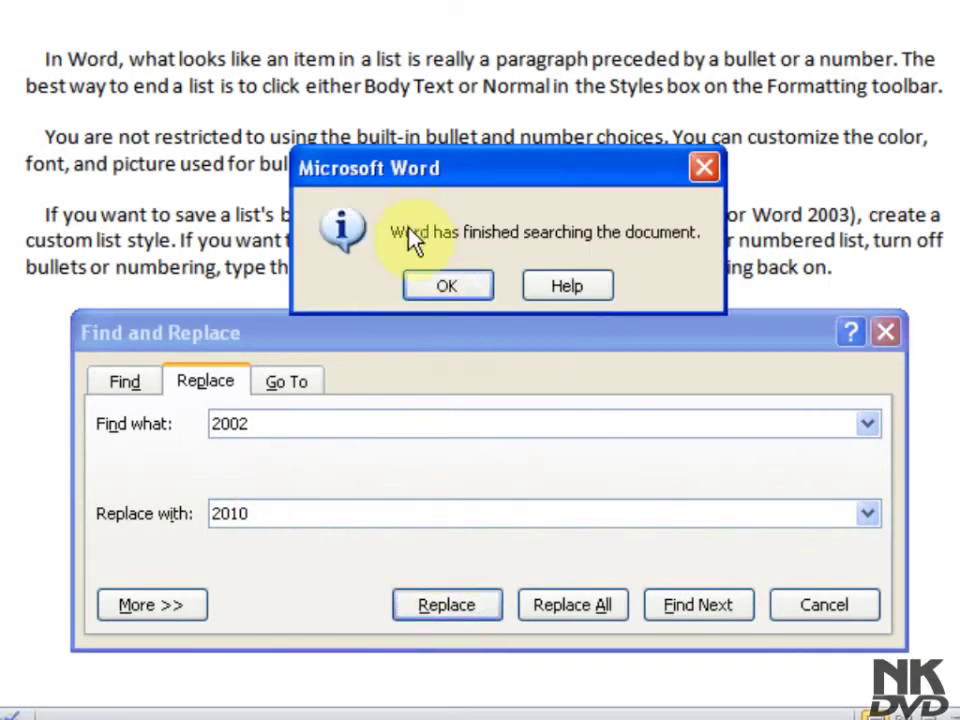
pyautogui.click(472, 291)
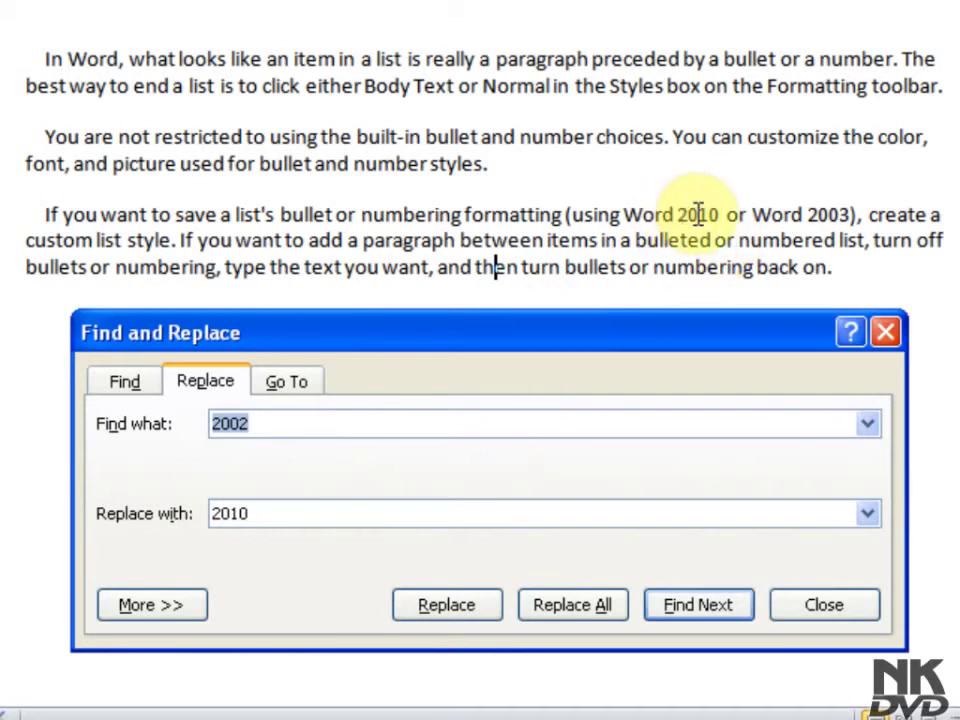
# Step: Replace 'list' with 555 once, then Replace All for four replacements and dismiss the count message
pyautogui.moveTo(258, 422); pyautogui.dragTo(182, 422)
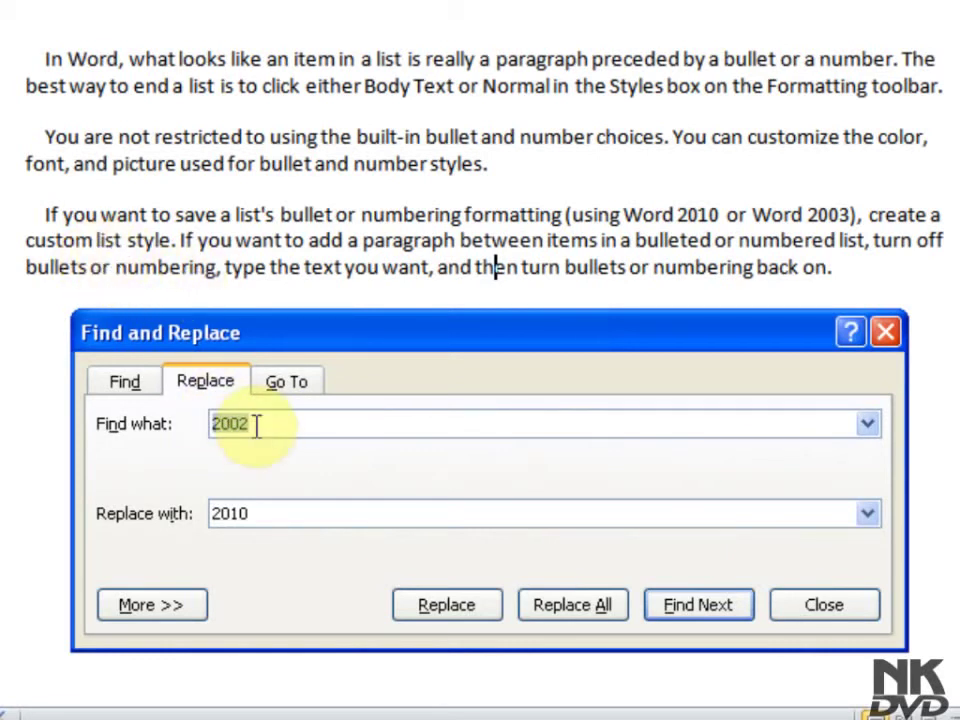
pyautogui.write('lis')
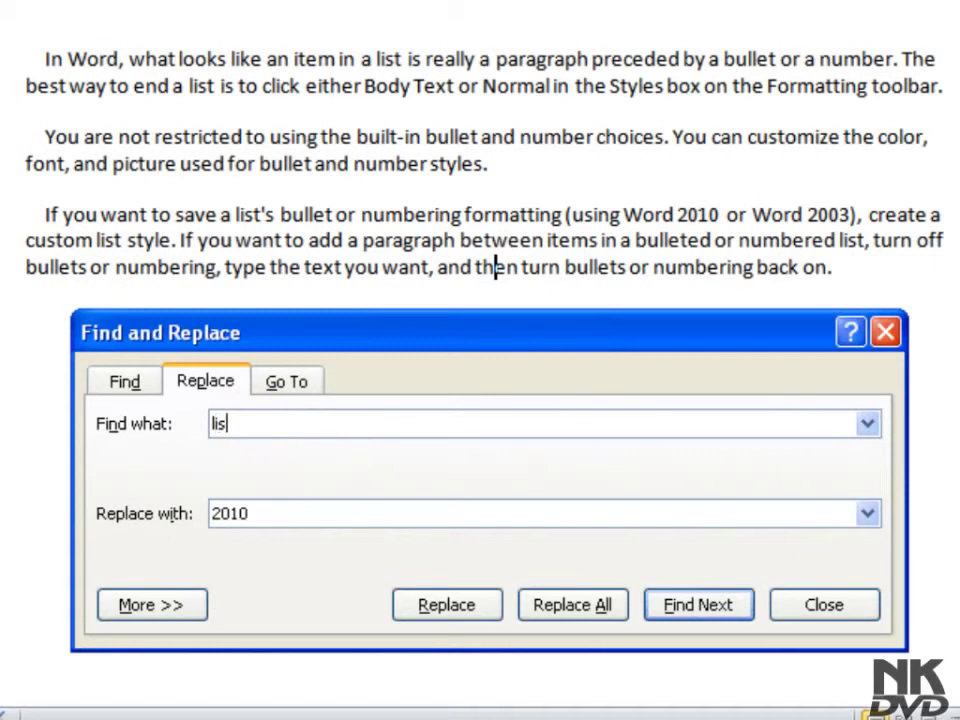
pyautogui.write('t')
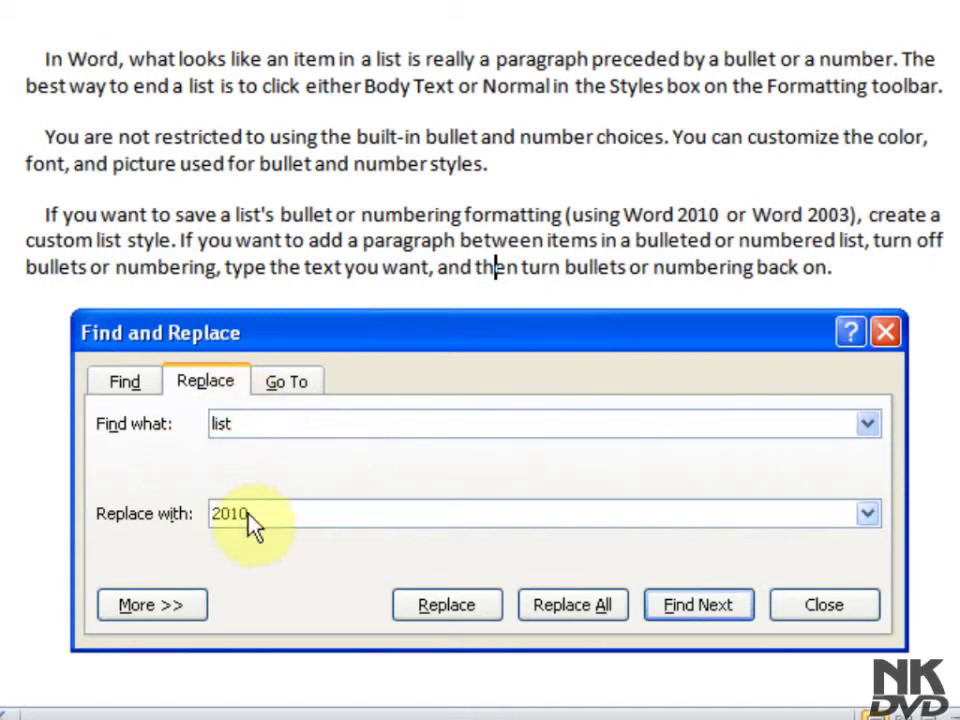
pyautogui.click(260, 516)
pyautogui.doubleClick(260, 516)
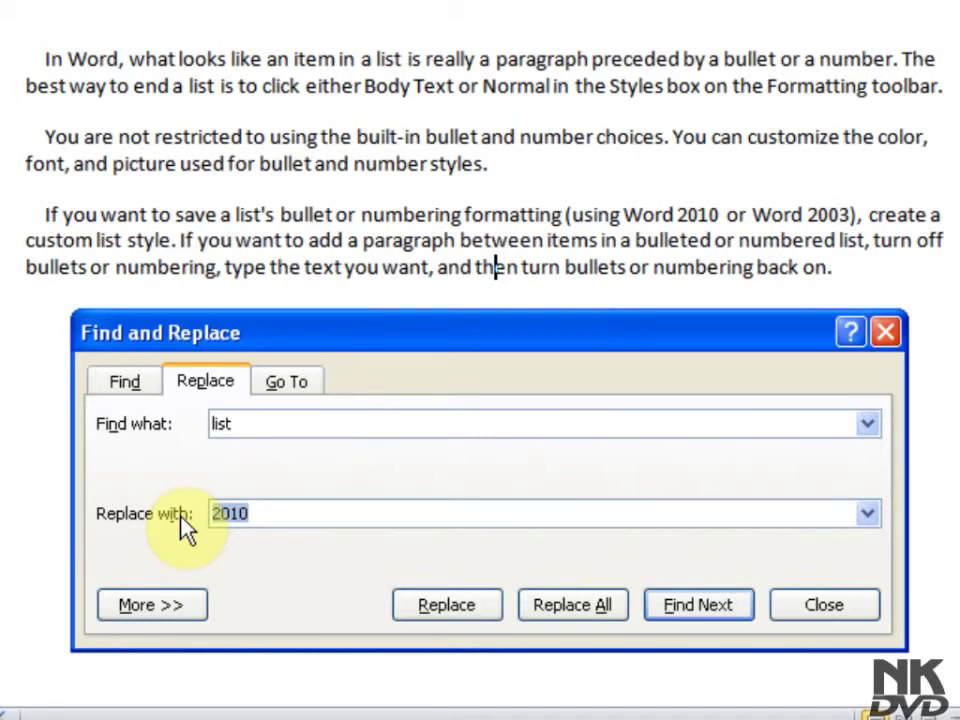
pyautogui.write('555')
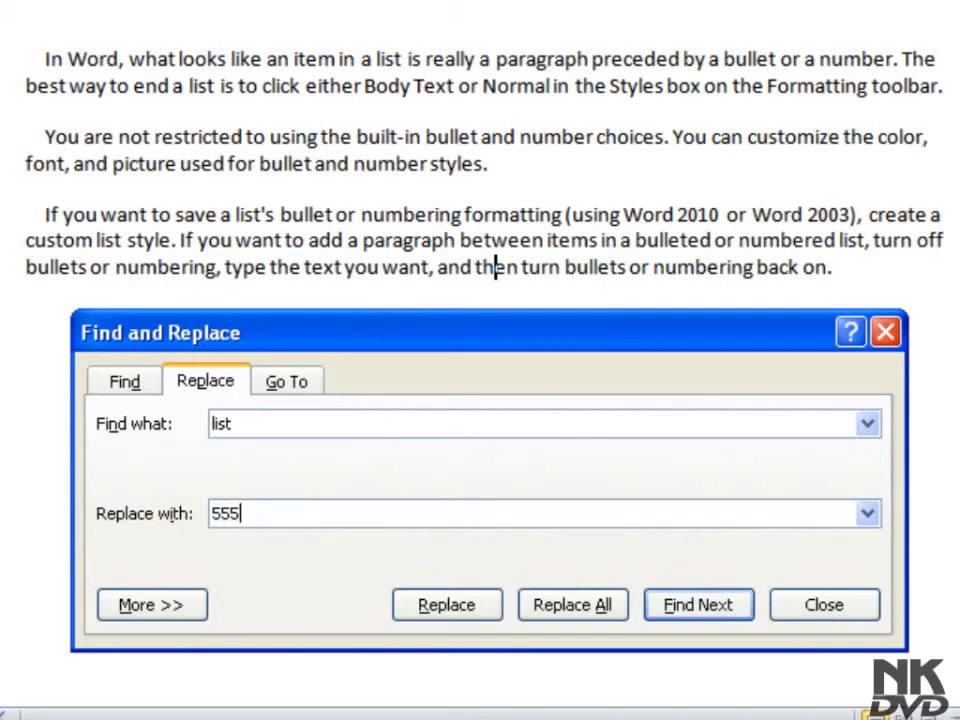
pyautogui.click(697, 605)
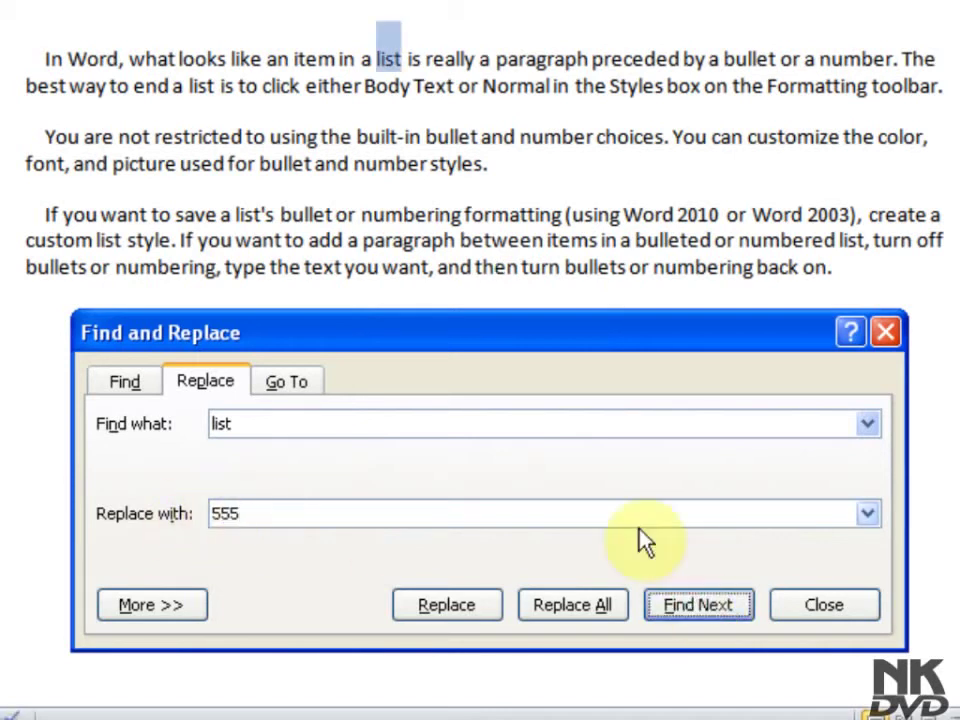
pyautogui.click(440, 608)
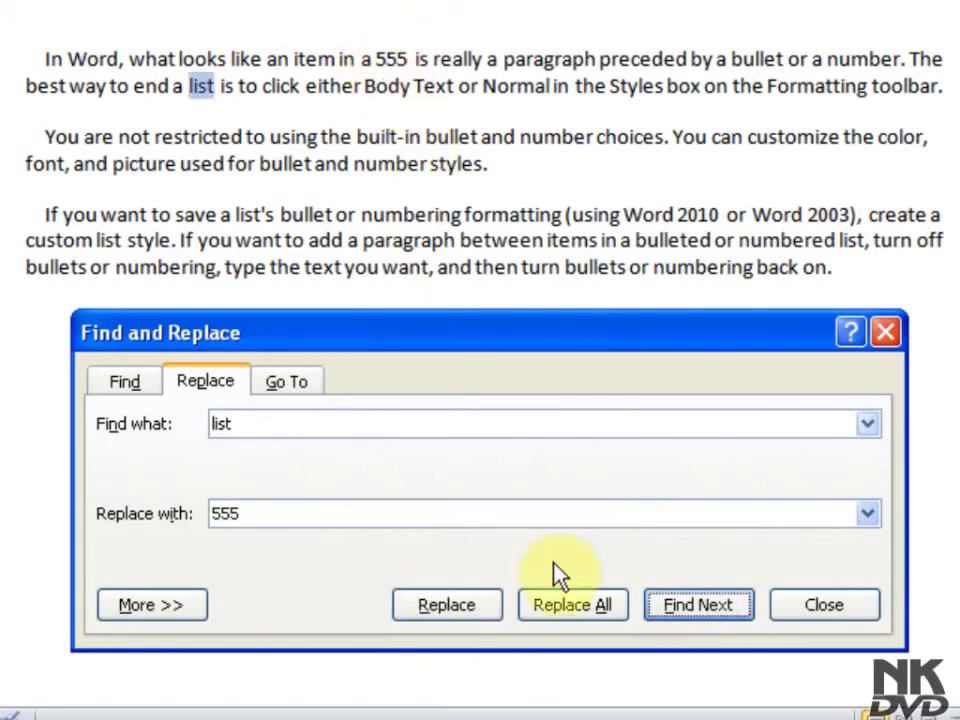
pyautogui.click(578, 605)
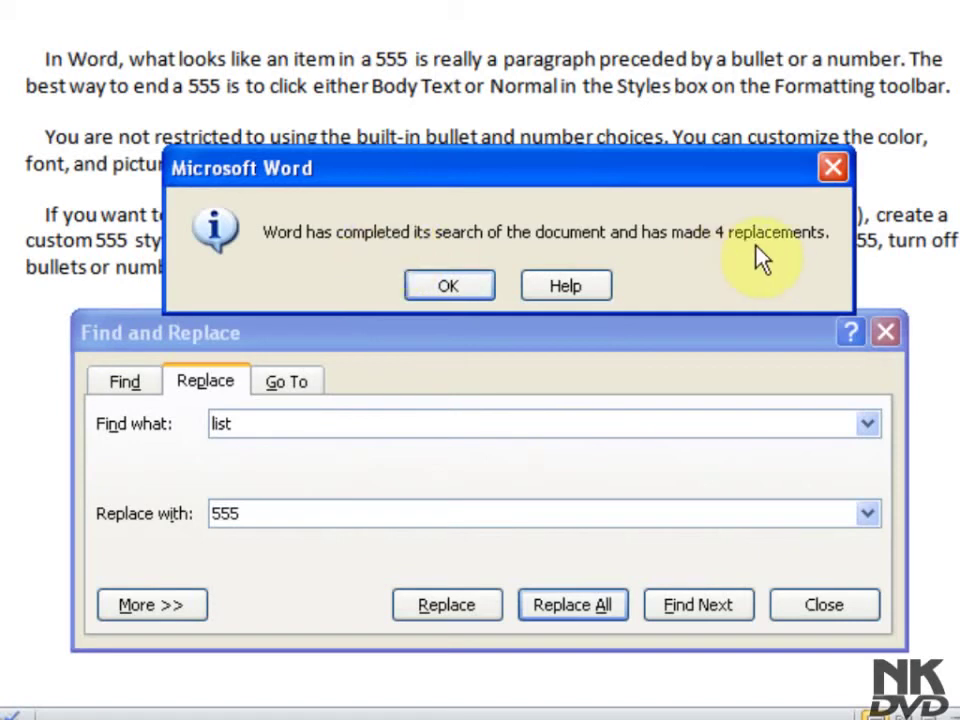
pyautogui.click(455, 293)
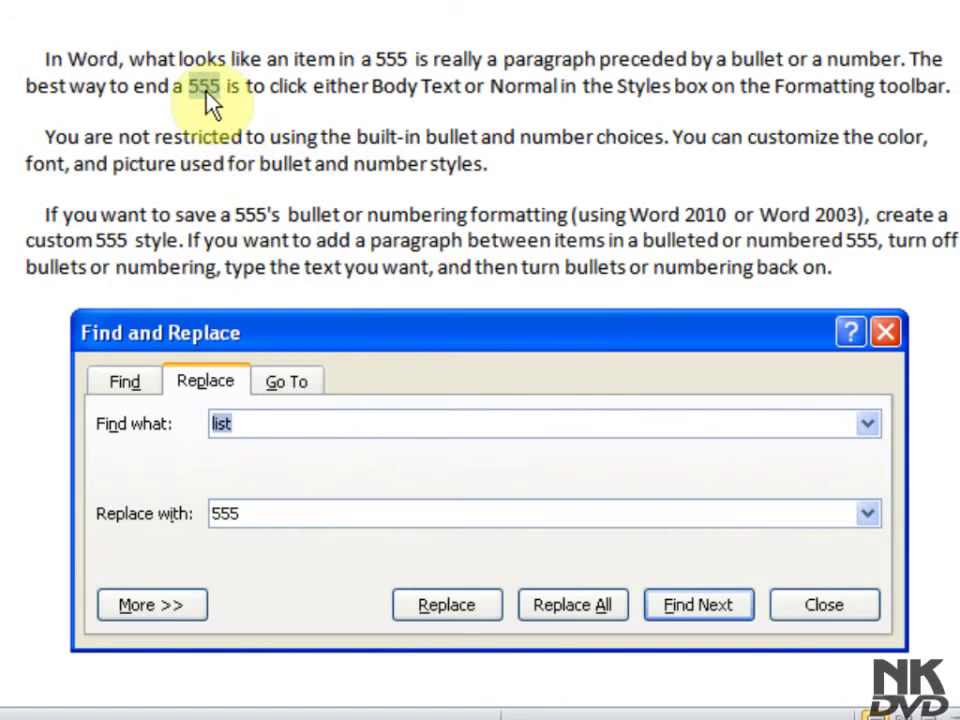
# Step: Undo the Replace All with Ctrl+Z, keeping only the first 555, and close Find and Replace
pyautogui.click(100, 232)
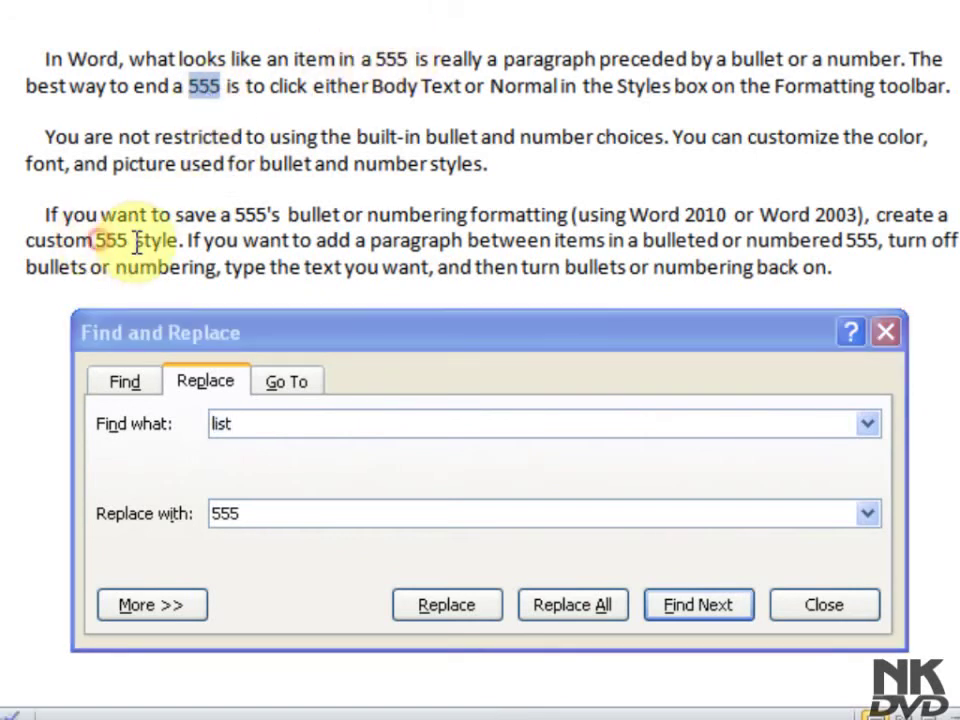
pyautogui.click(247, 214)
pyautogui.click(868, 240)
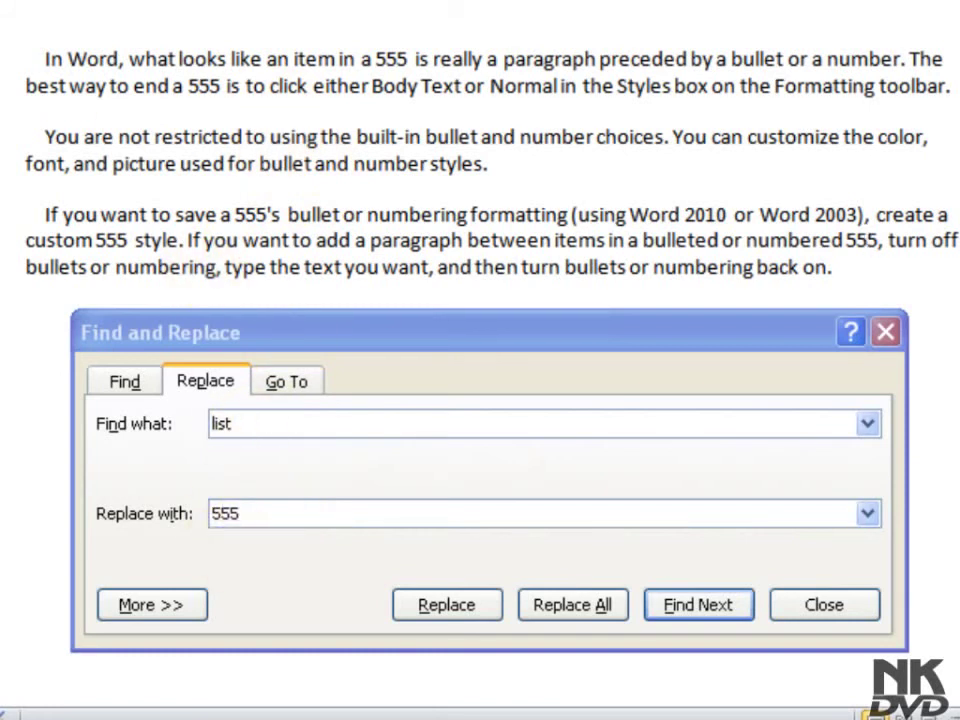
pyautogui.hotkey('ctrl', 'z')
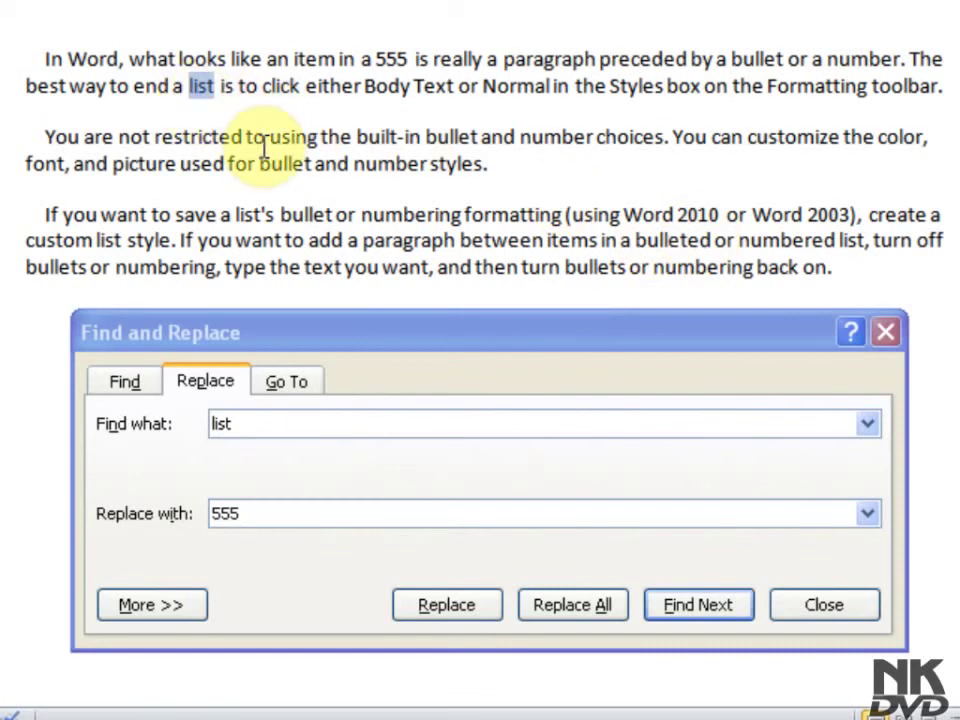
pyautogui.click(812, 605)
pyautogui.click(450, 182)
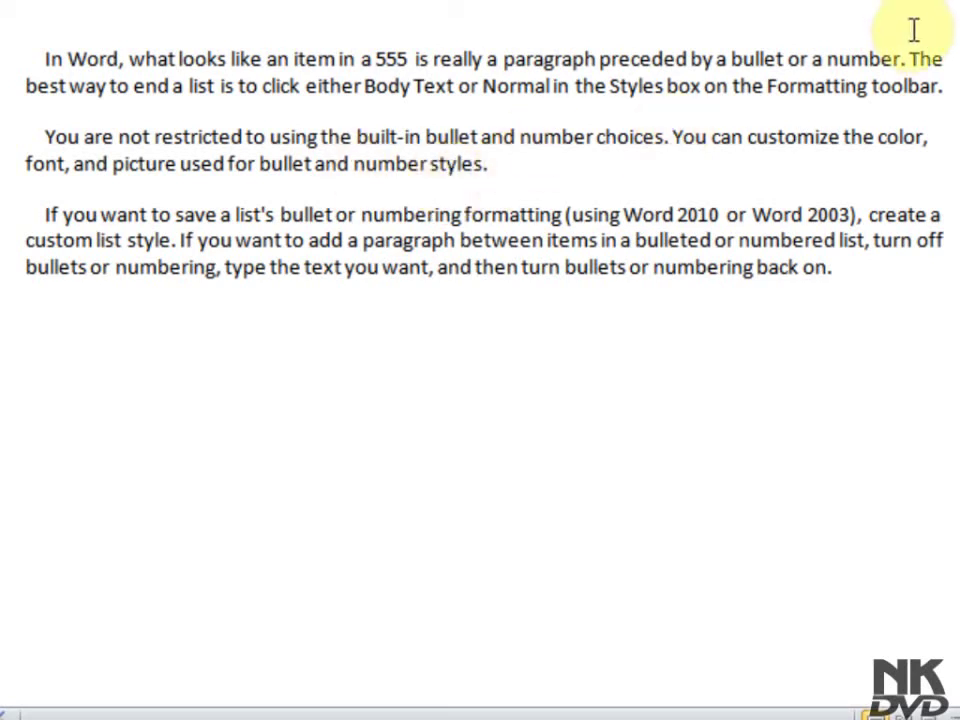
pyautogui.doubleClick(195, 60)
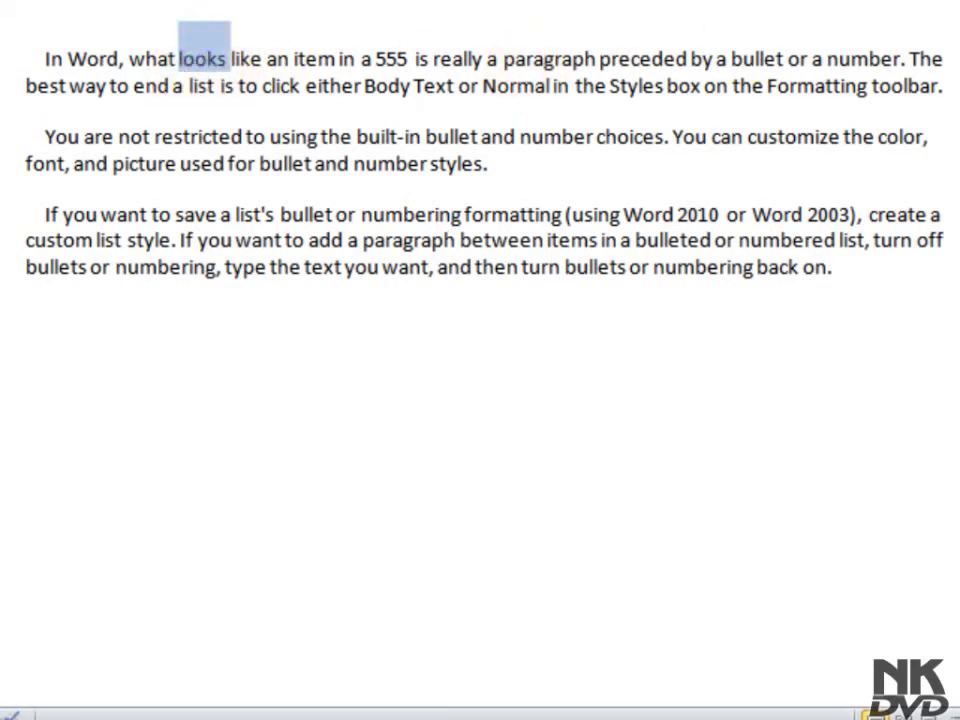
pyautogui.hotkey('ctrl', 'h')
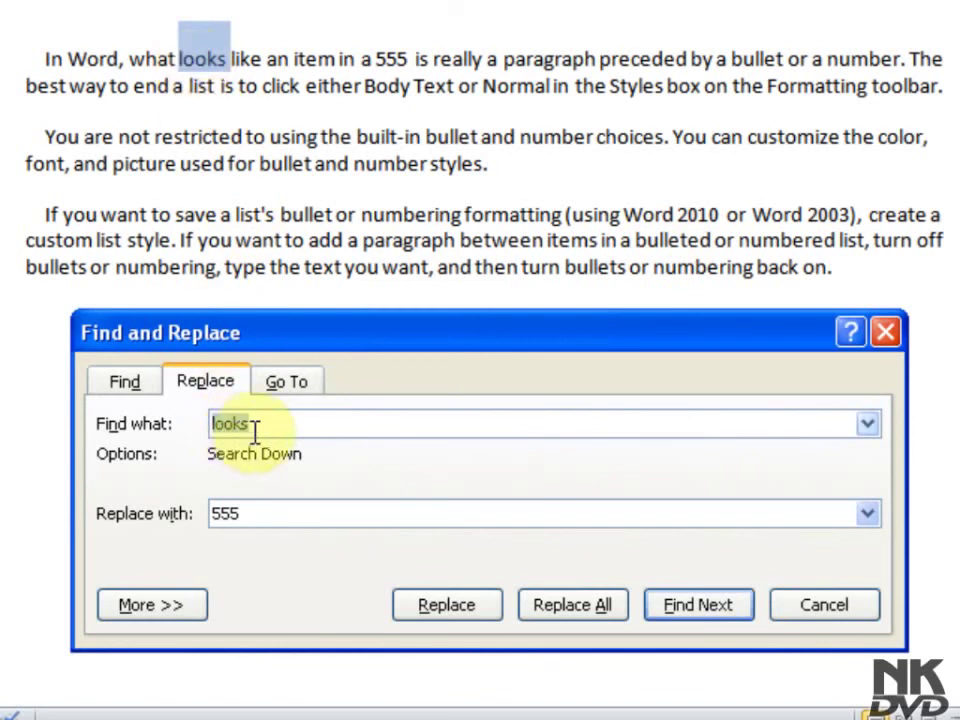
pyautogui.click(813, 624)
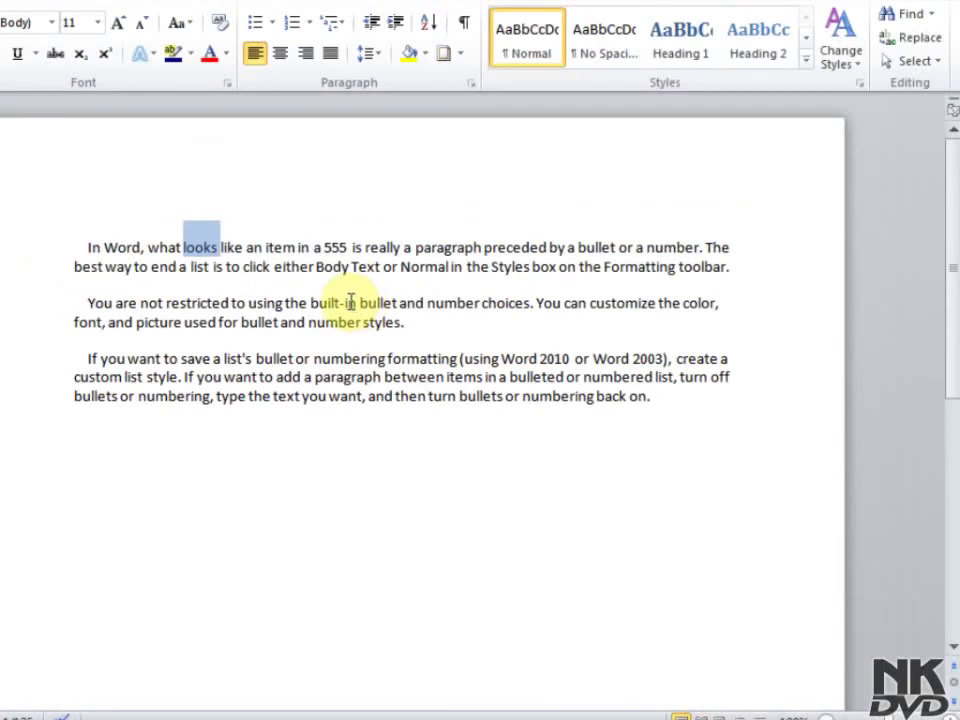
pyautogui.click(350, 302)
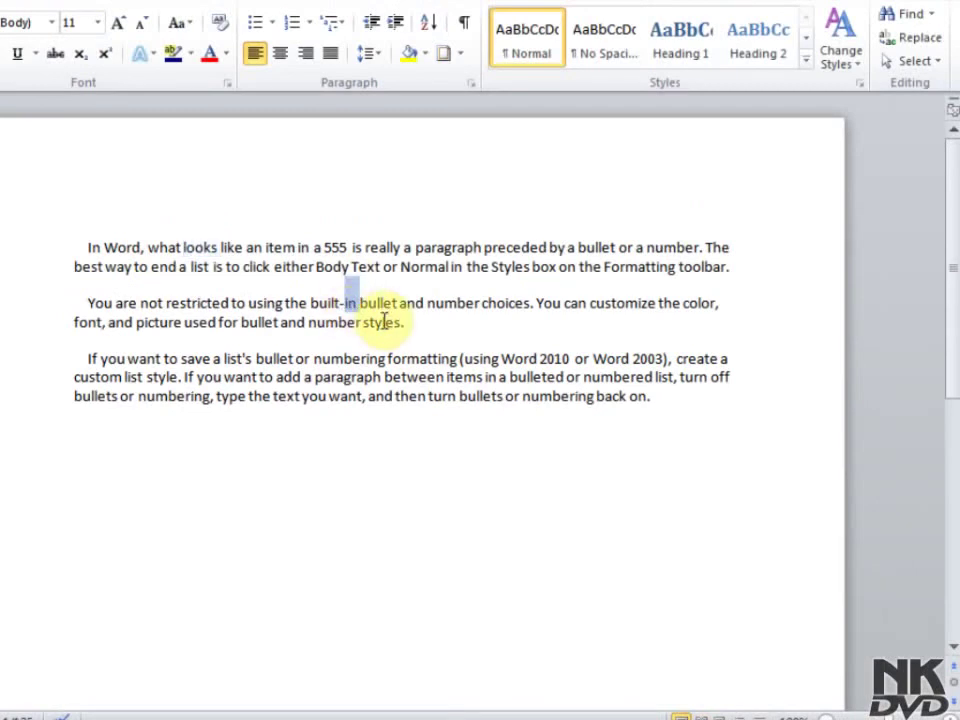
pyautogui.click(903, 42)
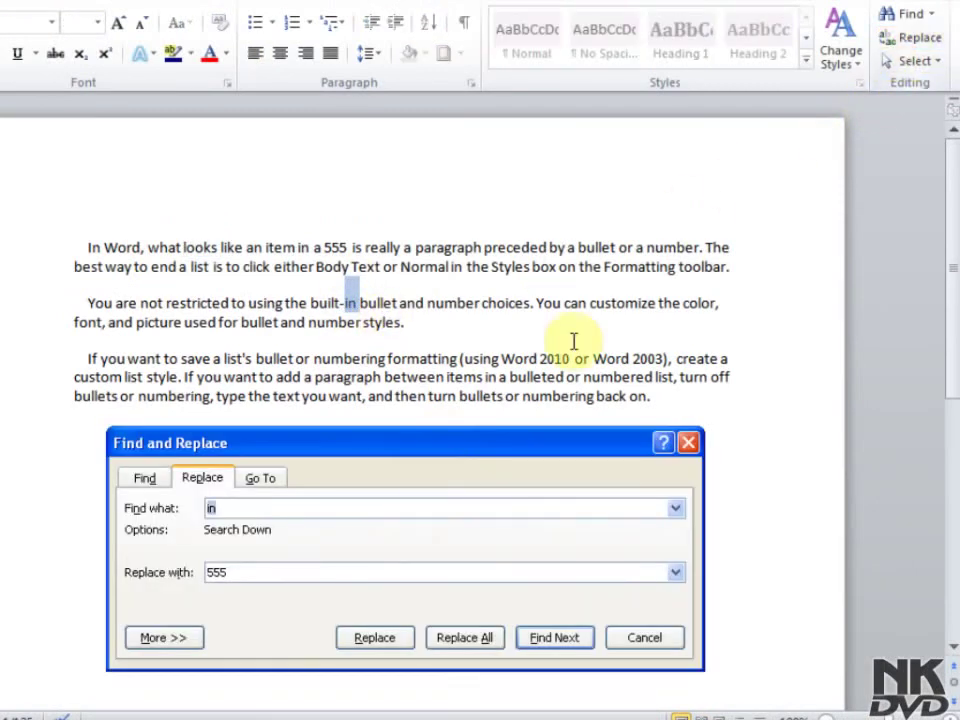
pyautogui.click(210, 508)
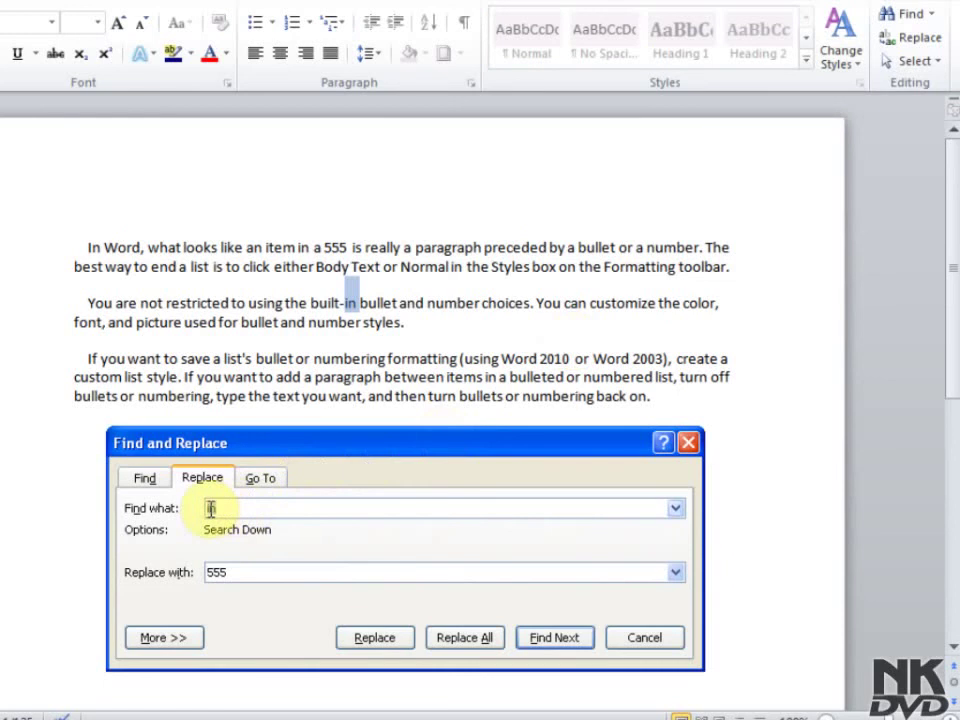
pyautogui.click(623, 637)
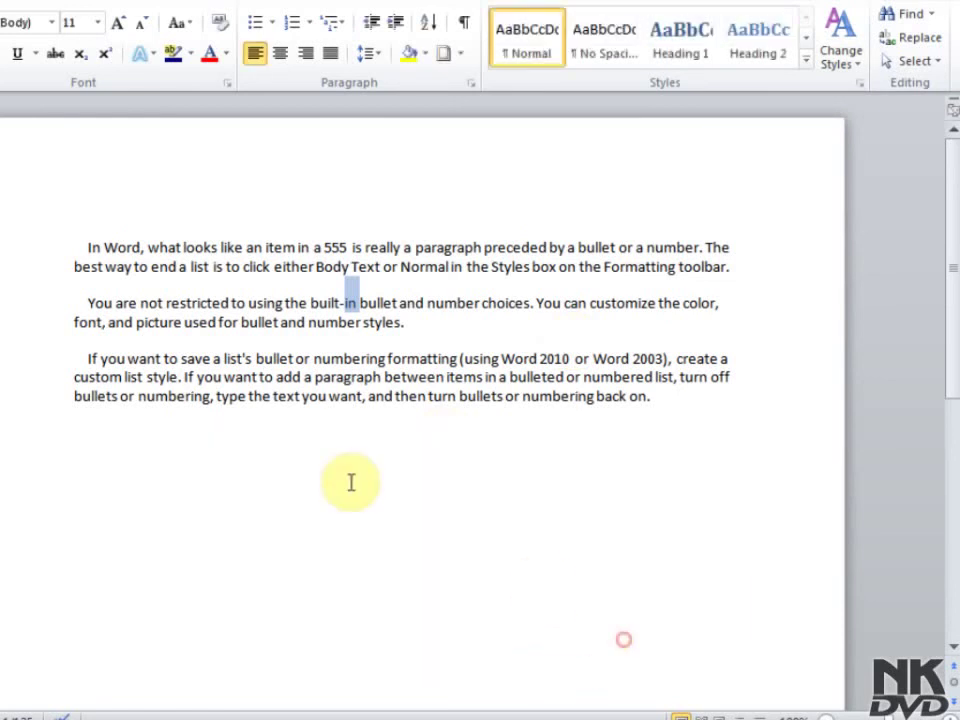
pyautogui.click(90, 357)
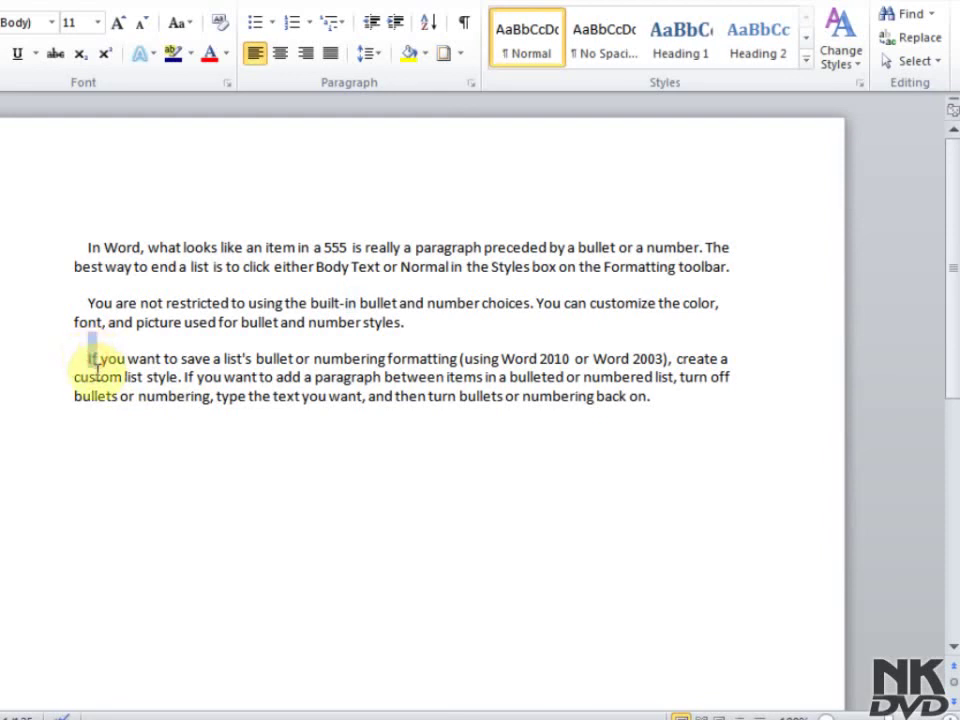
# Step: Reopen Find and Replace with If as the search term and www as the replacement
pyautogui.click(925, 45)
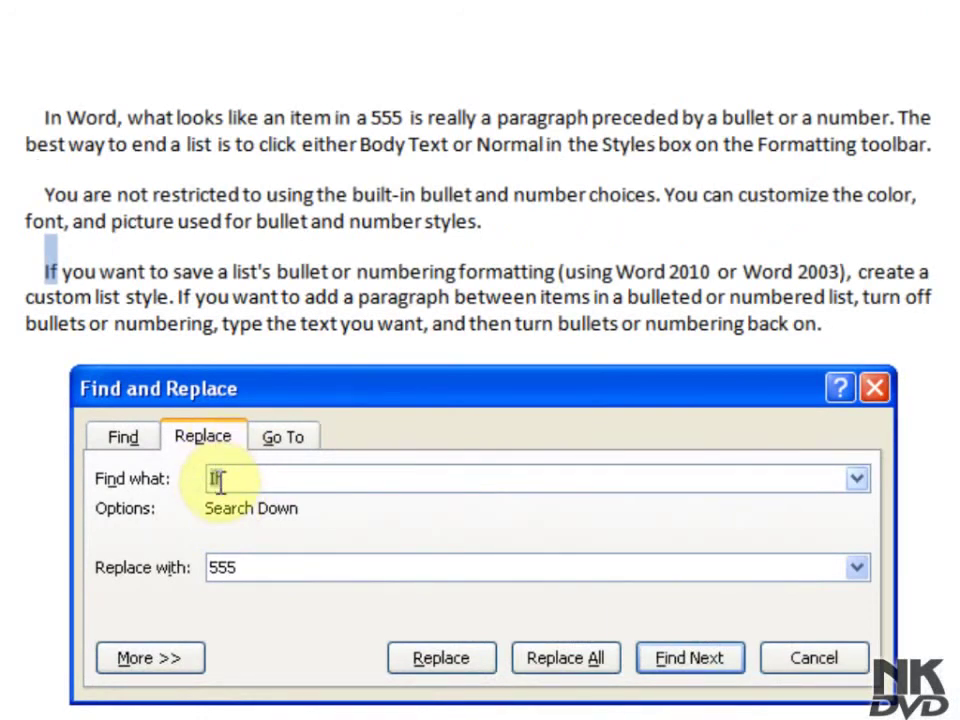
pyautogui.press('Tab')
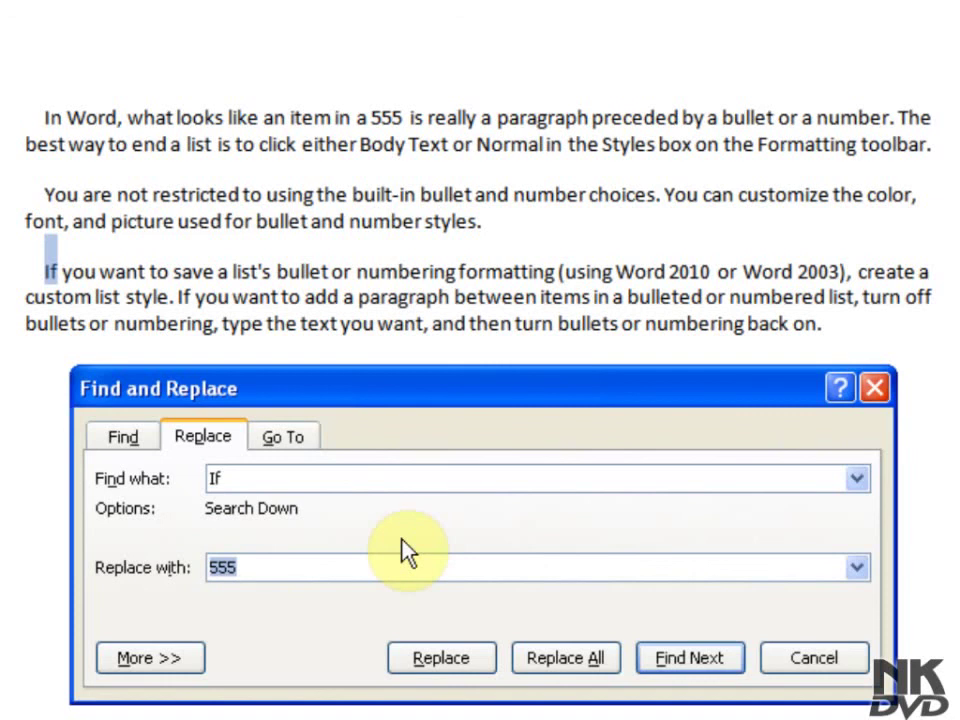
pyautogui.write('www')
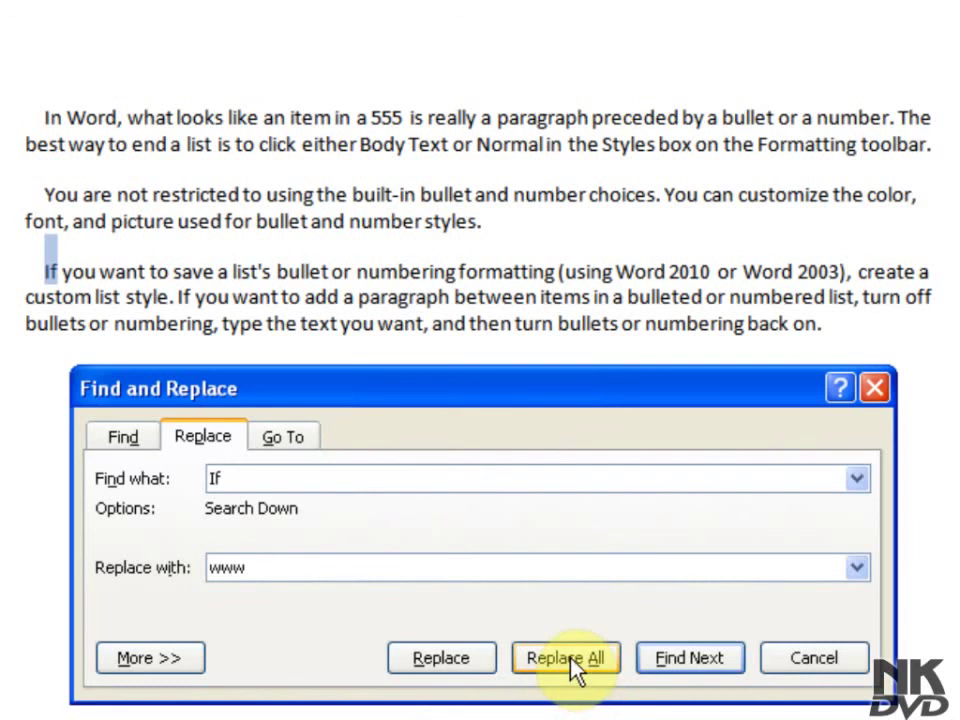
# Step: Replace both If words in the third paragraph with Www, then close the dialog
pyautogui.click(452, 660)
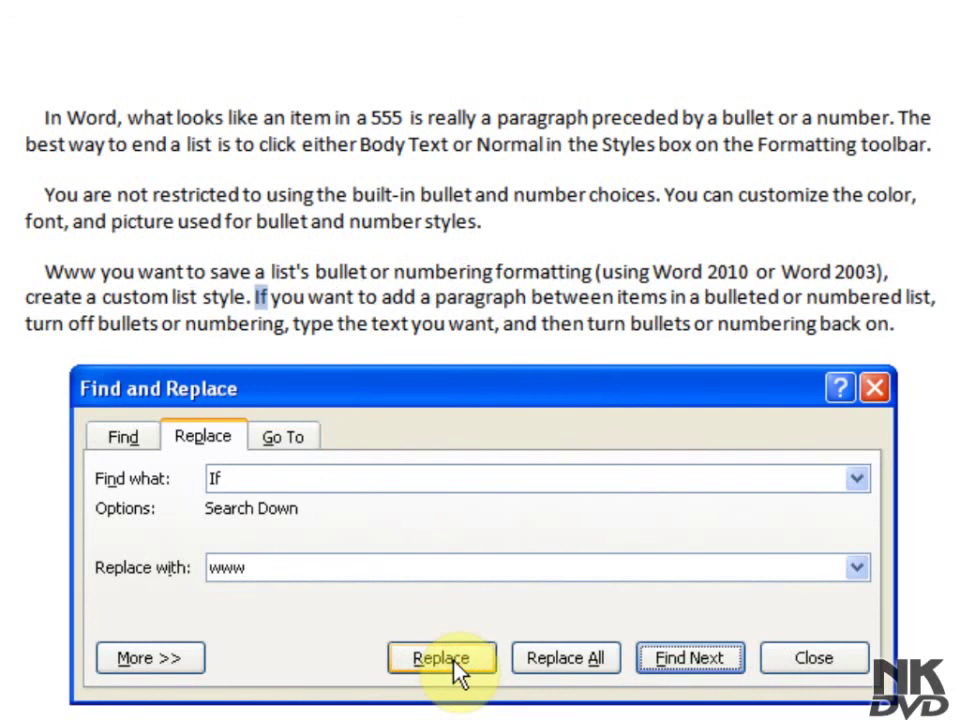
pyautogui.click(453, 659)
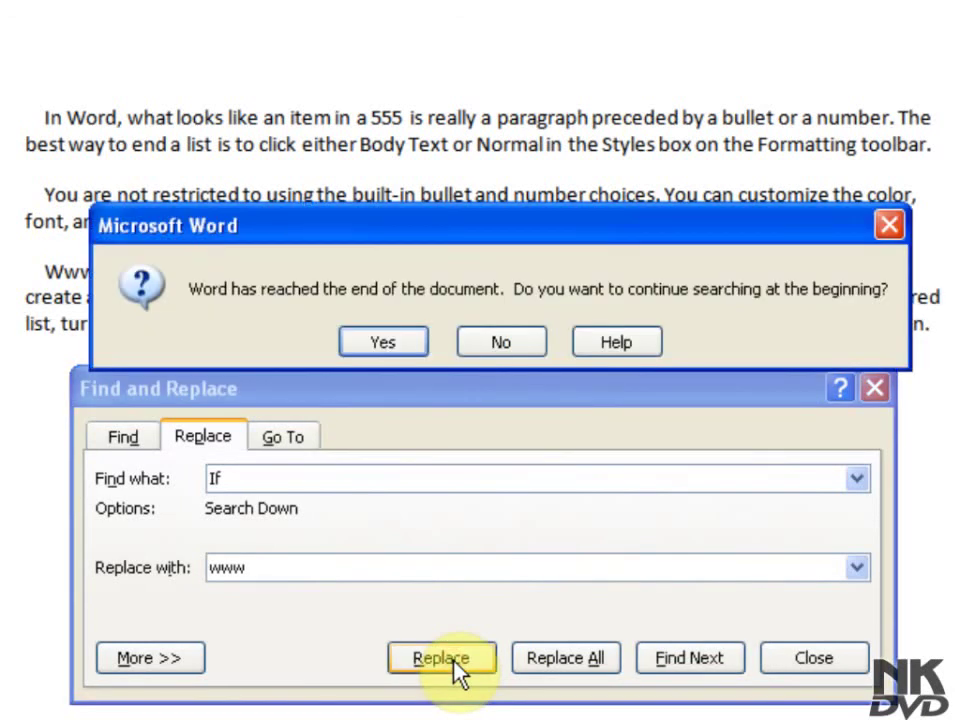
pyautogui.click(392, 343)
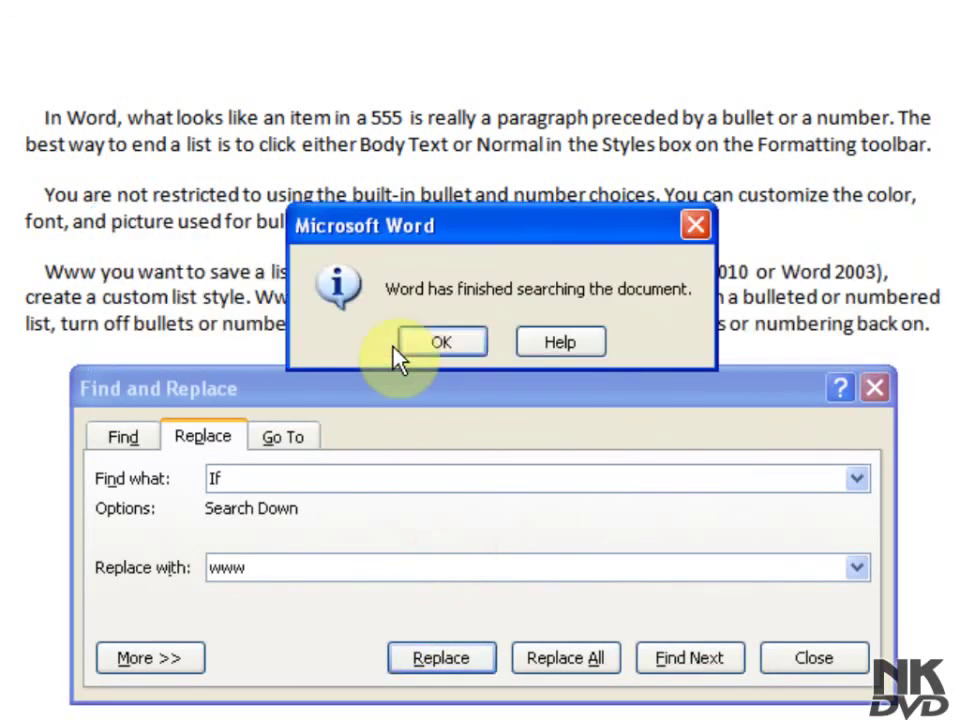
pyautogui.click(430, 345)
pyautogui.click(429, 662)
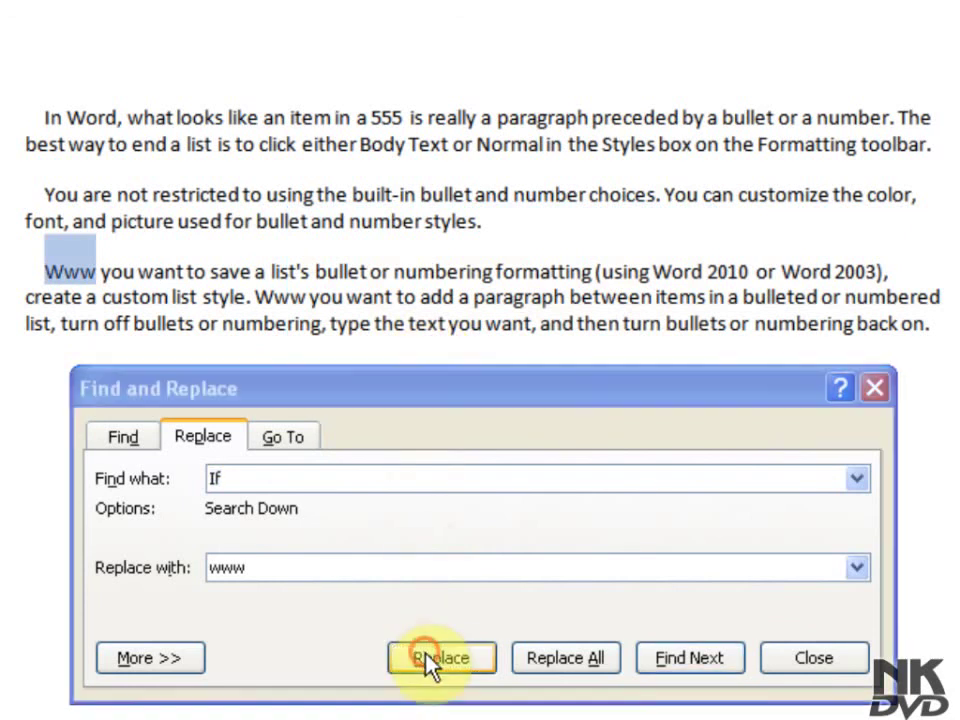
pyautogui.click(414, 345)
pyautogui.click(442, 341)
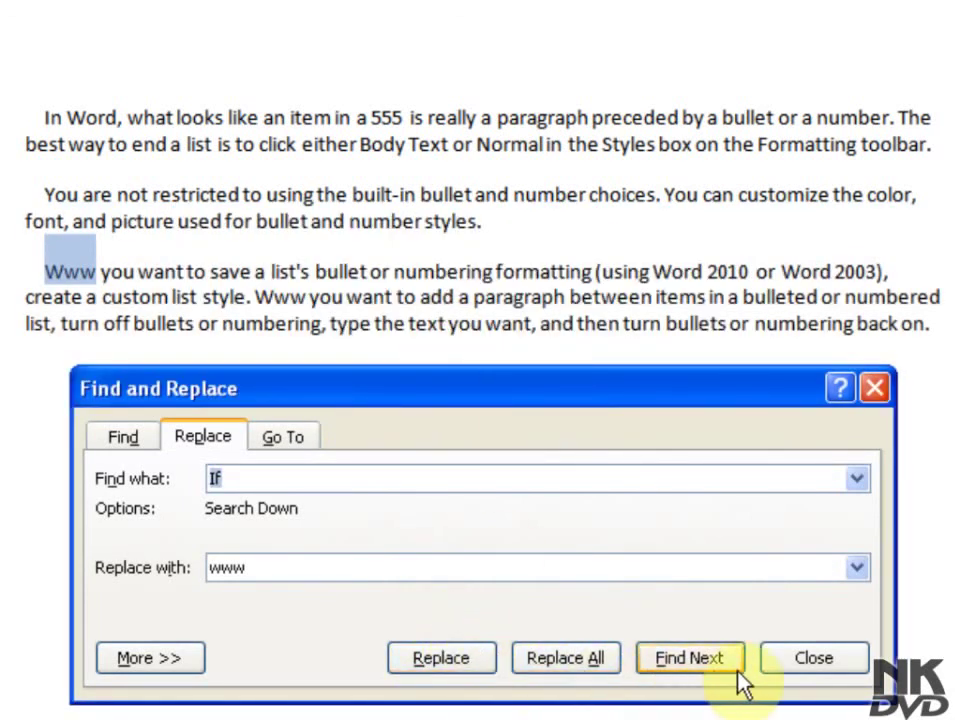
pyautogui.click(800, 660)
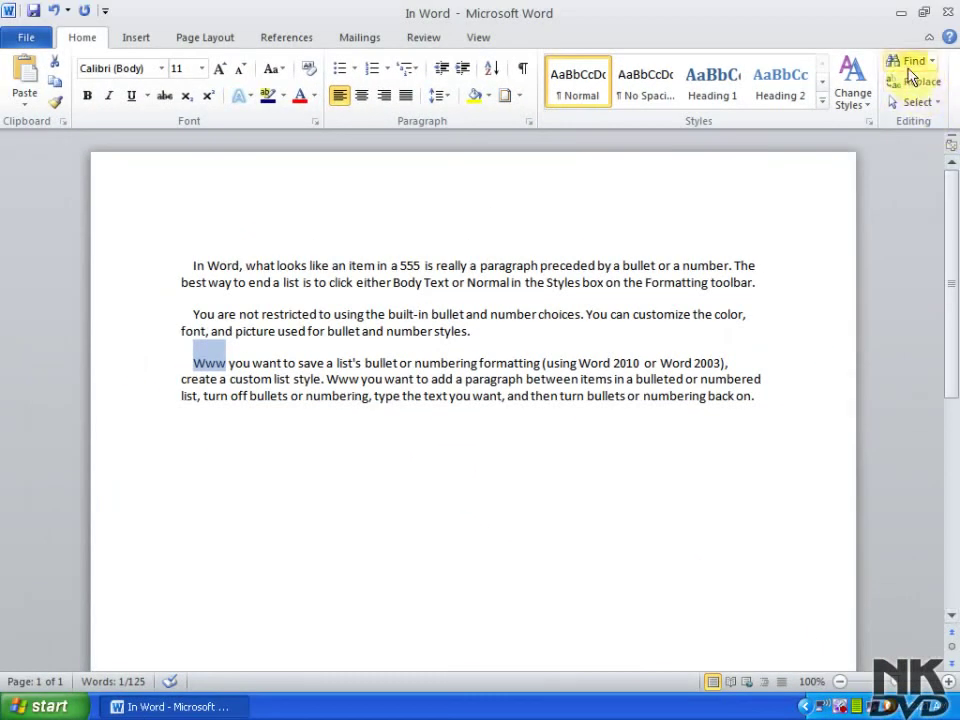
pyautogui.click(915, 61)
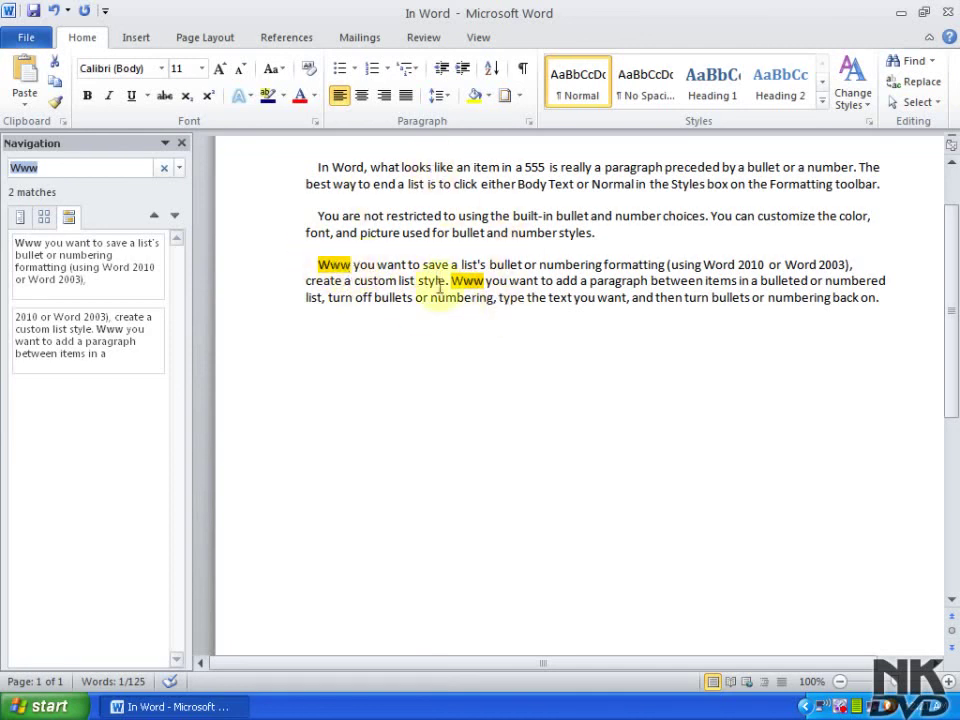
pyautogui.click(182, 145)
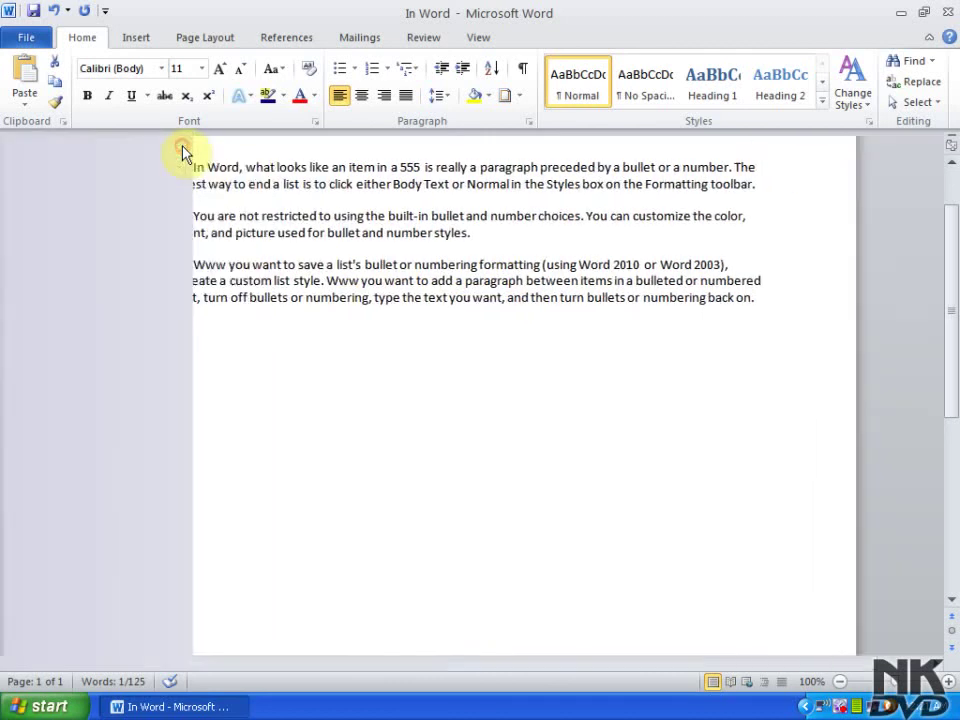